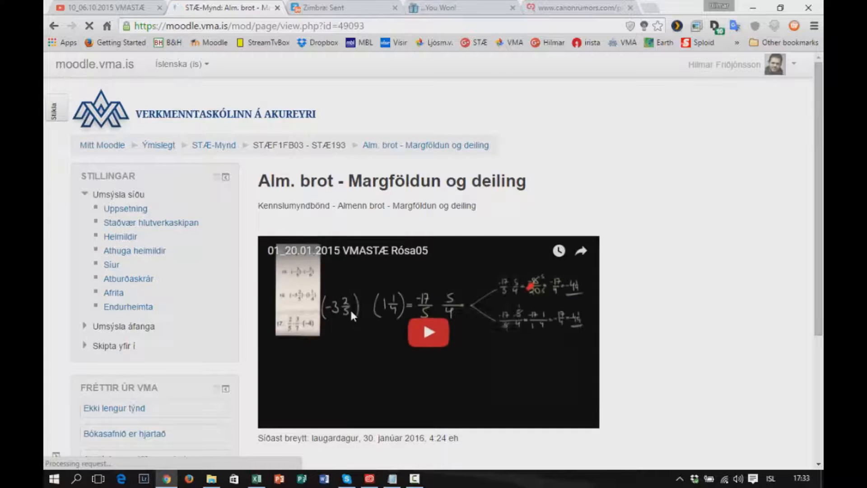
- Open the teacher help page "Hjálp / Kennsla - Fyrir kennara" and review its table of 16:9 video widths and heights
scroll(350, 308, down, 2)
scroll(408, 275, up, 1)
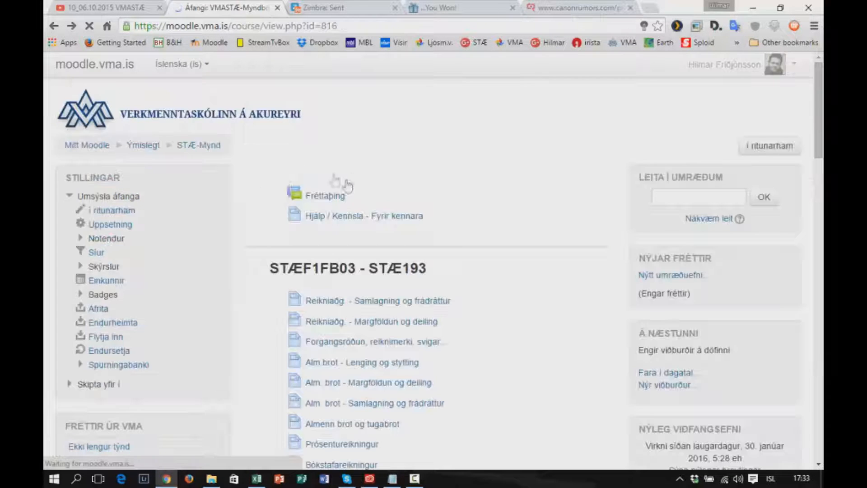
click(352, 219)
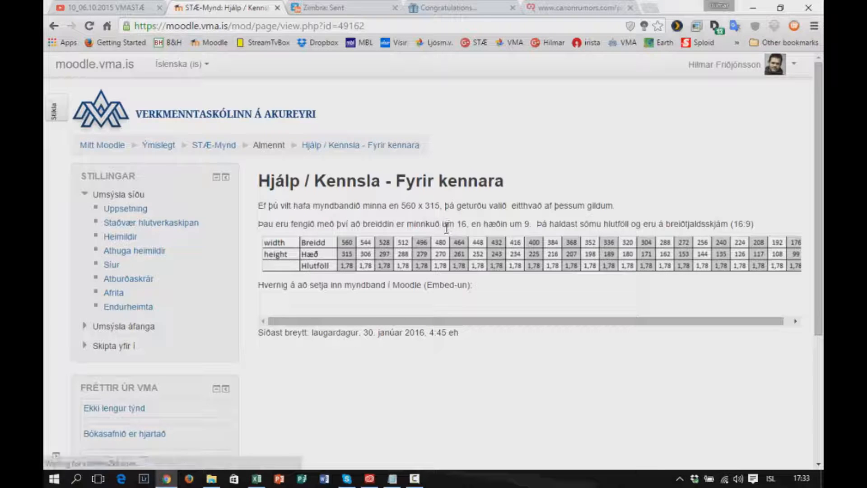
drag(456, 224, 529, 224)
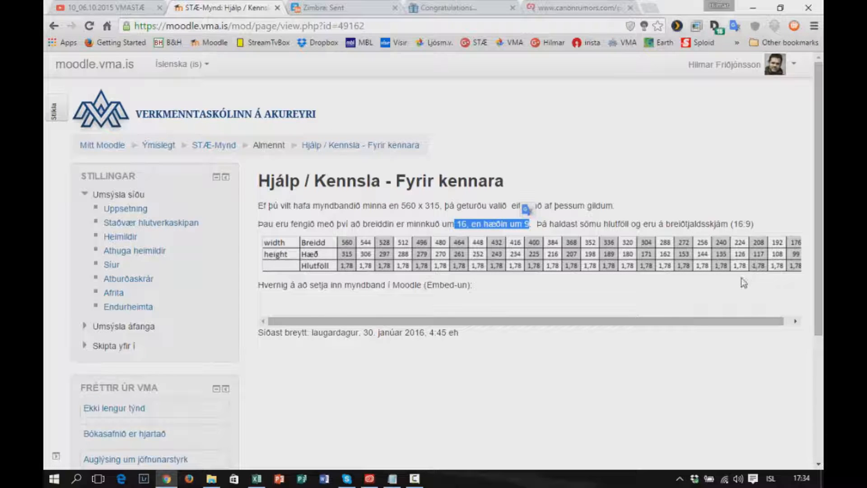
drag(656, 324, 722, 319)
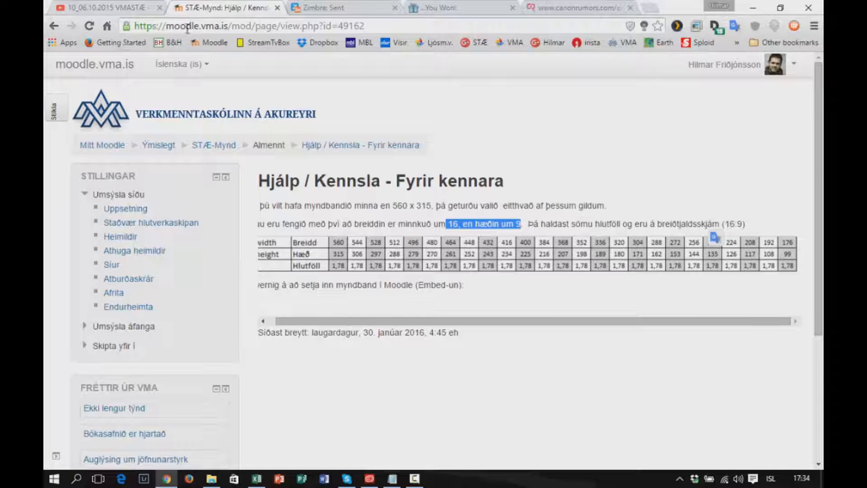
- Return to the STÆ-Mynd course page and turn on editing mode
click(54, 26)
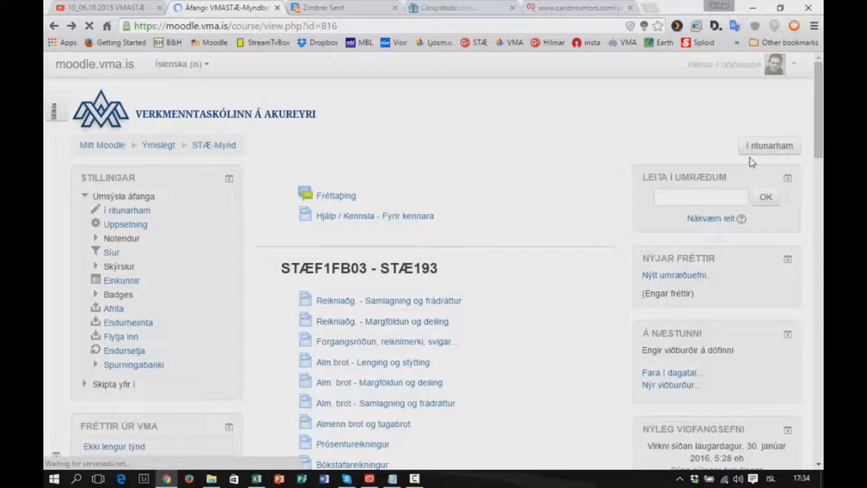
click(766, 153)
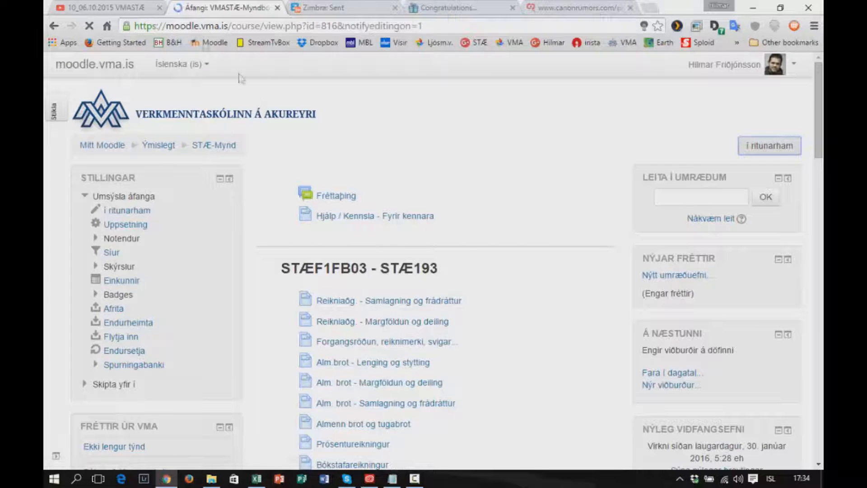
- Switch to YouTube and copy the embed code of the video "10_06.10.2015 VMASTÆ - Þáttun"
click(114, 10)
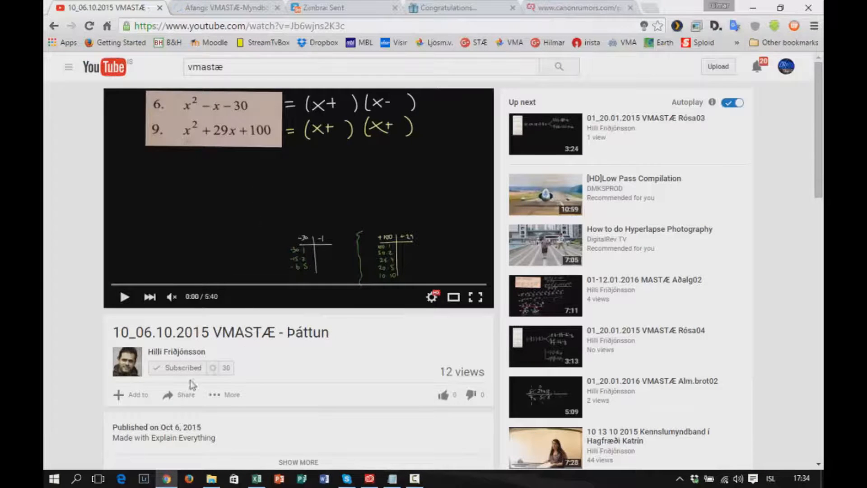
scroll(186, 381, down, 1)
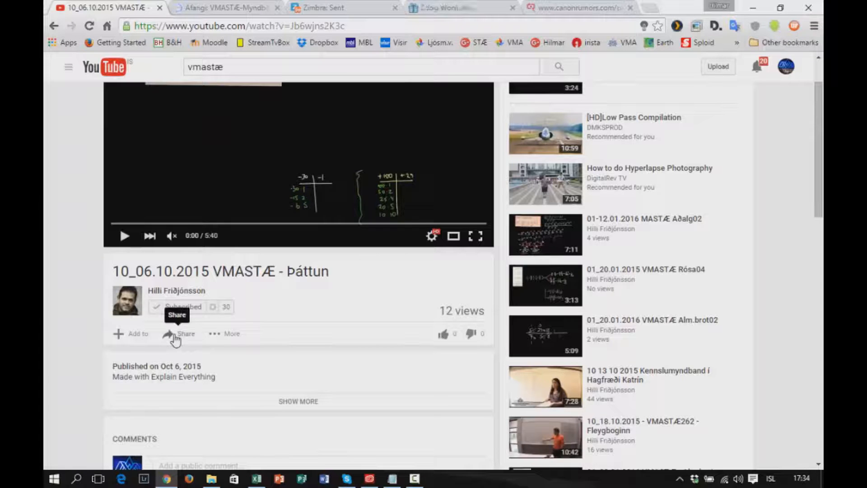
click(175, 335)
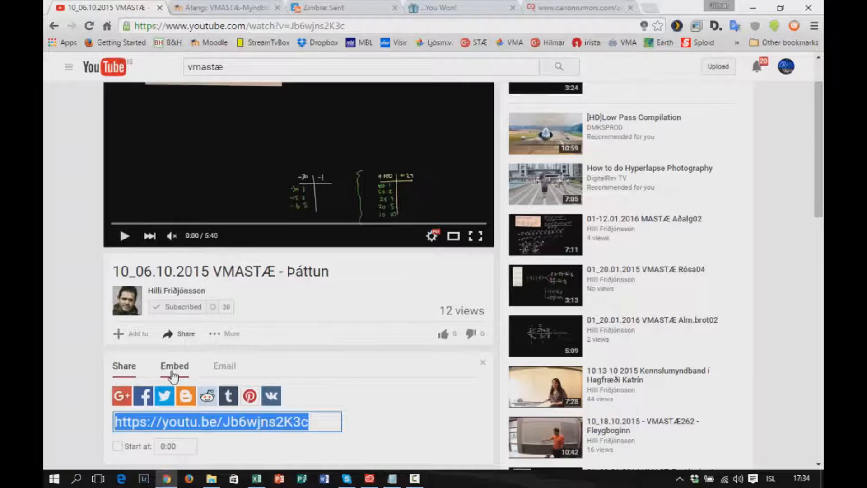
click(174, 367)
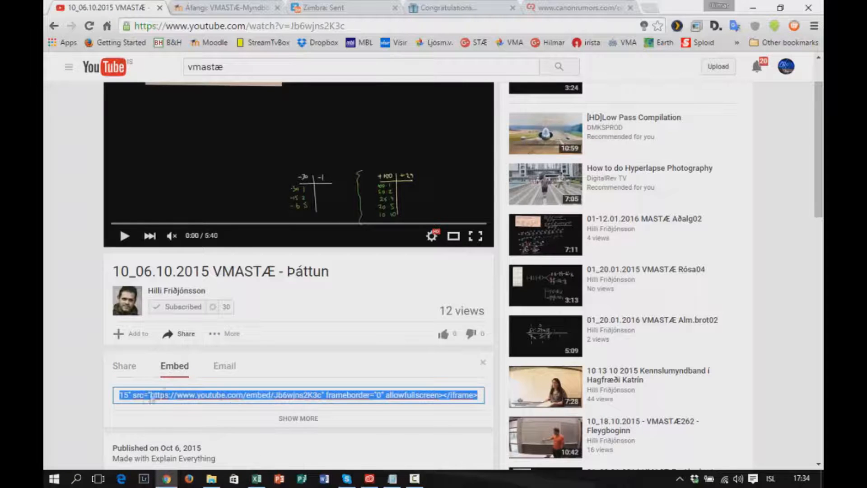
right_click(317, 388)
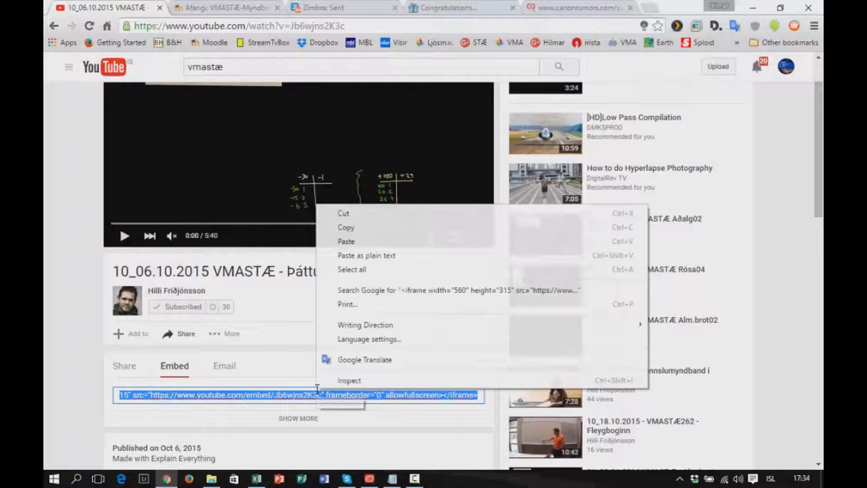
click(360, 228)
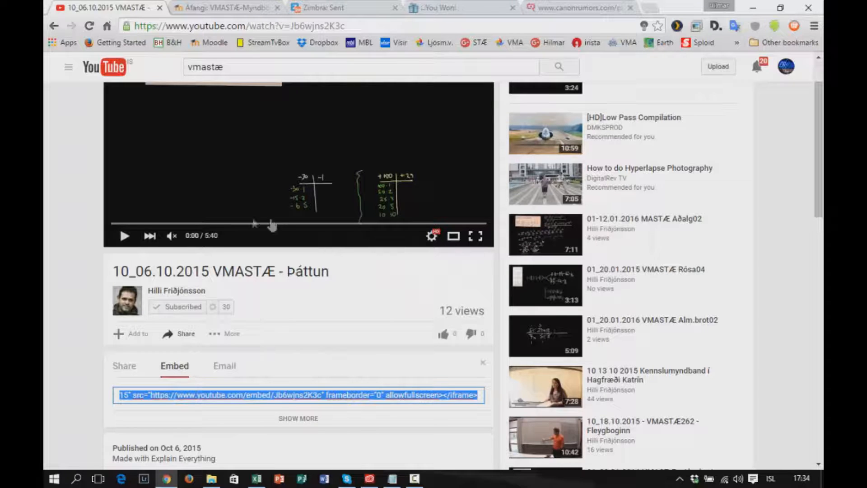
- Back in the Moodle course, open the settings of the "Liðun og þáttun" page under STÆF1BP04 - STÆ293 at its page content
click(221, 12)
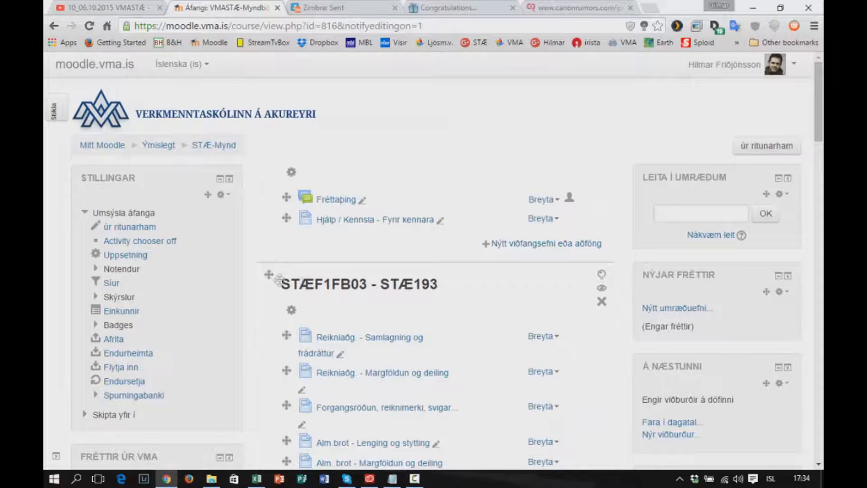
scroll(324, 276, down, 1)
scroll(324, 276, down, 7)
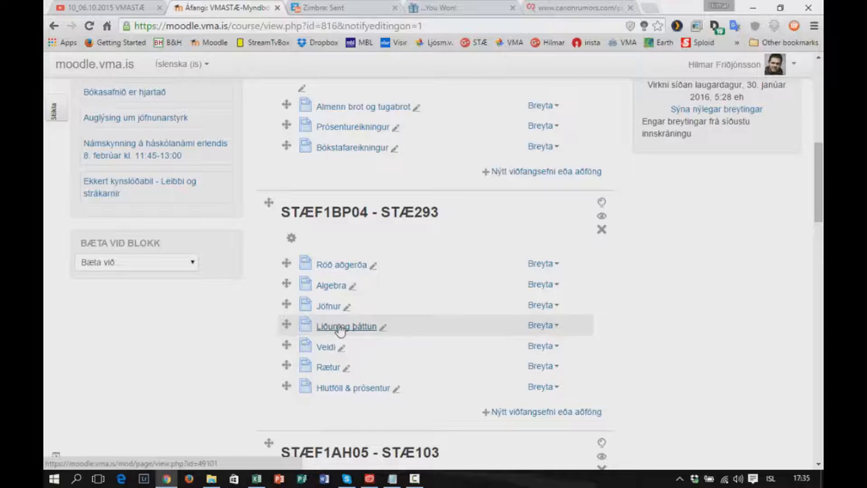
click(536, 330)
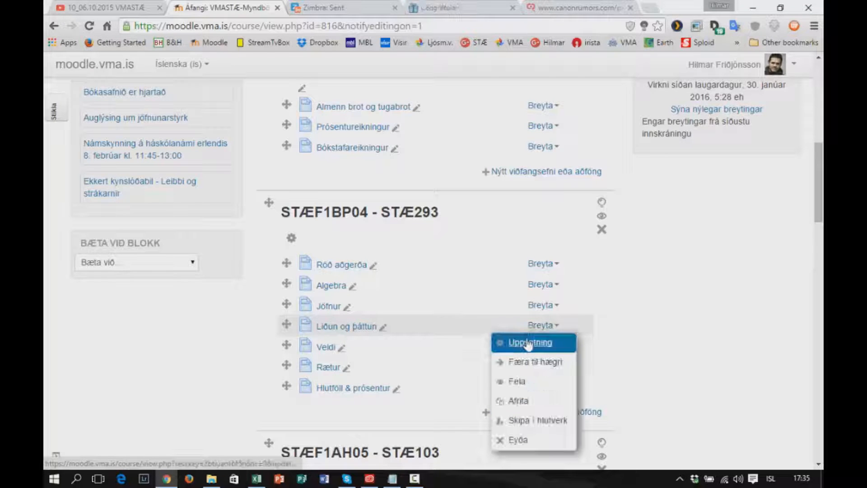
click(530, 343)
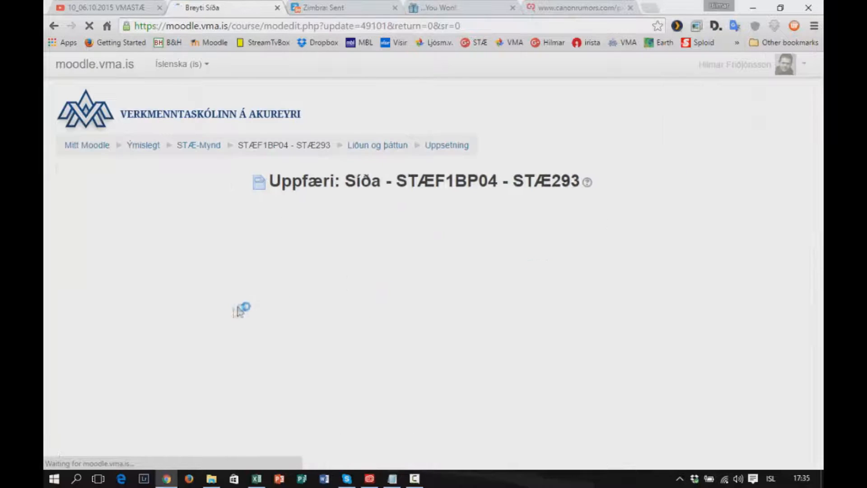
scroll(334, 310, down, 4)
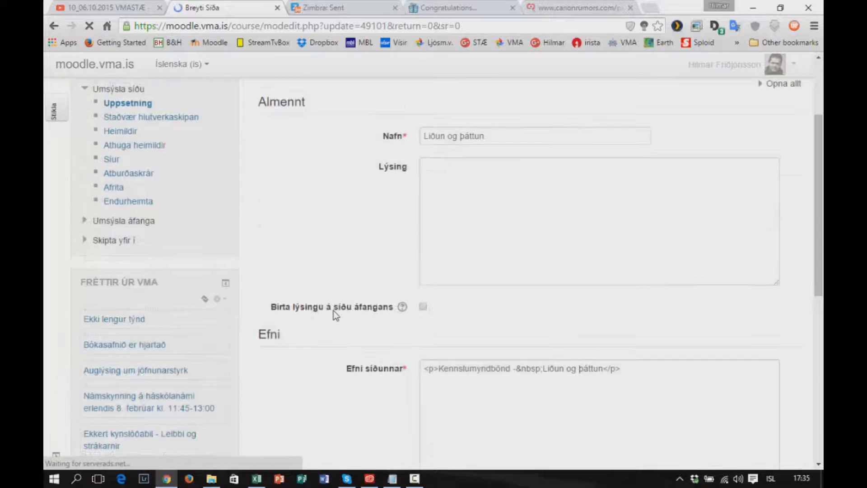
scroll(333, 311, down, 1)
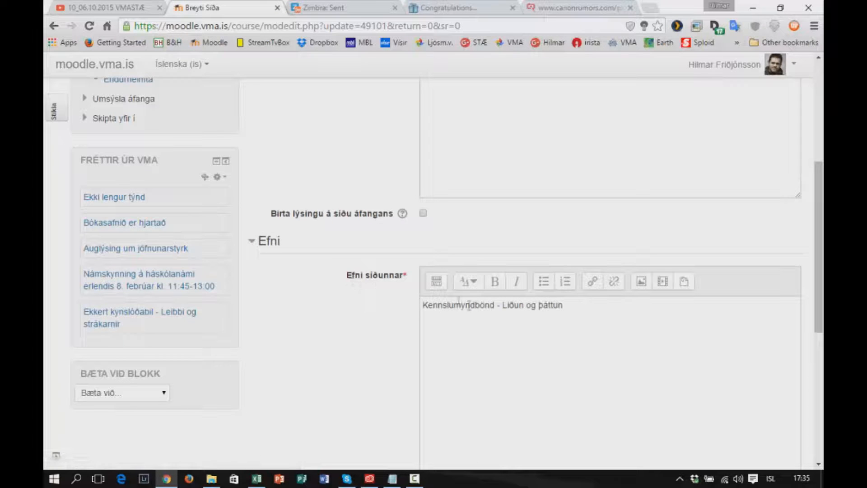
- Add a new line after "Kennslumyndbönd - Liðun og þáttun" and paste the copied iframe code below it in the content's HTML source
click(580, 308)
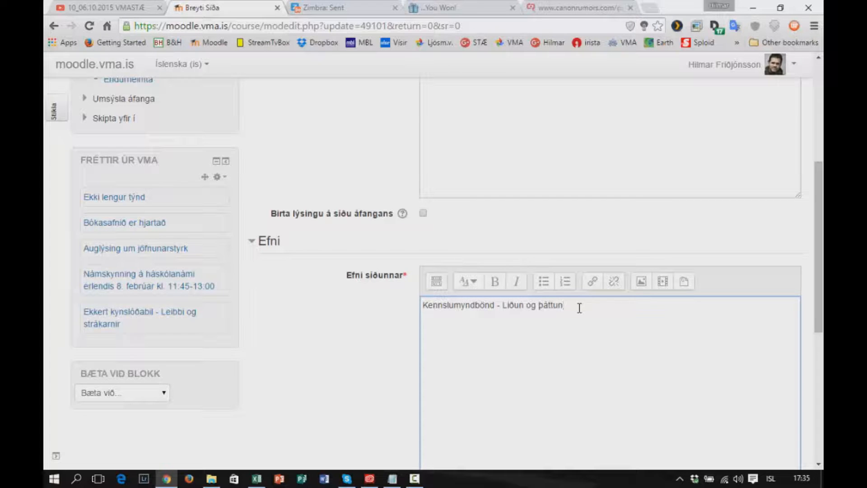
key(Return)
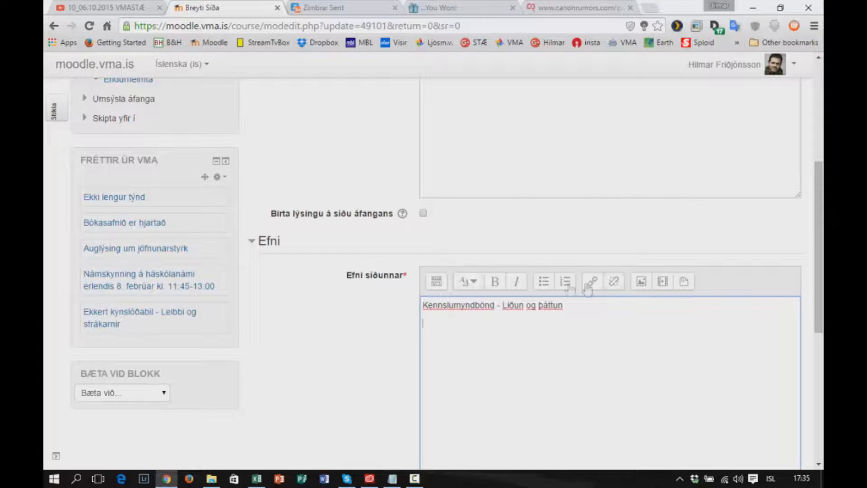
click(436, 283)
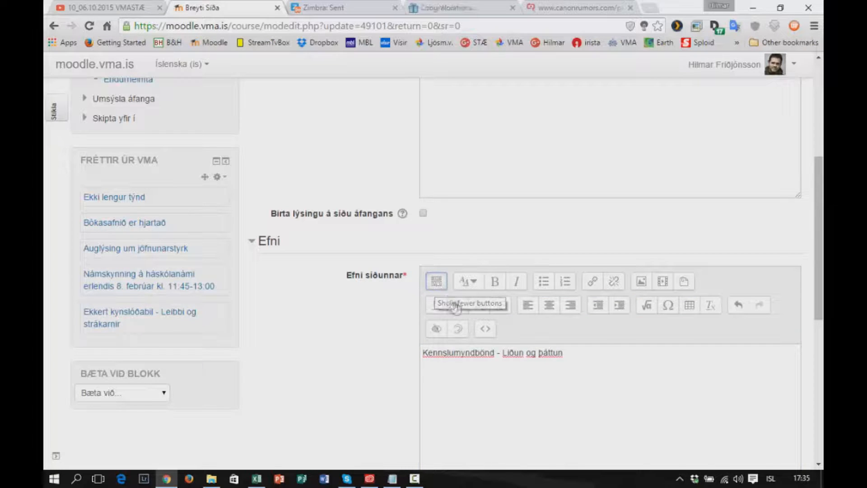
click(487, 332)
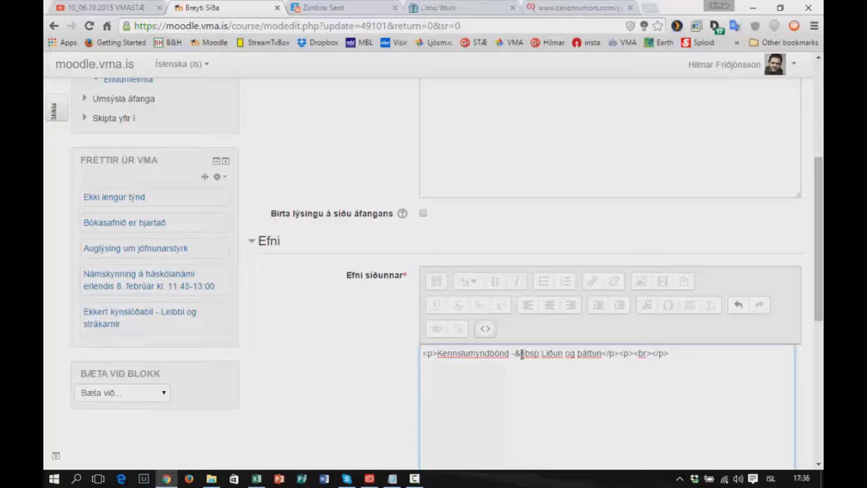
right_click(425, 378)
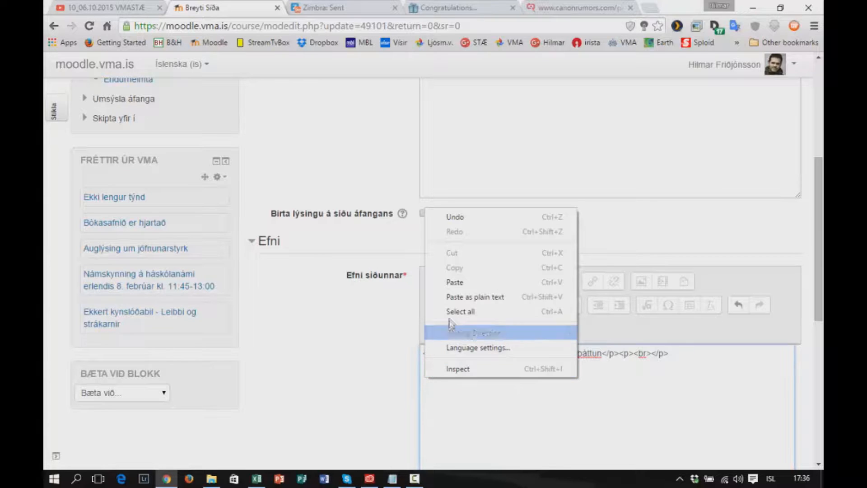
click(455, 282)
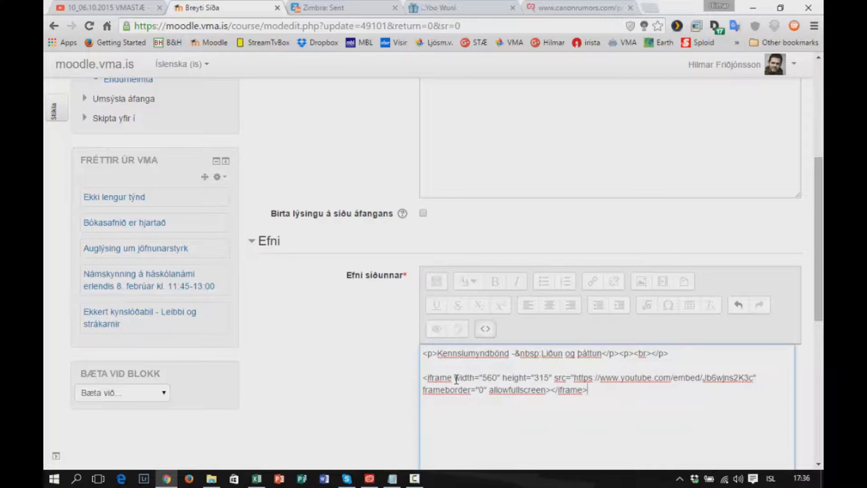
- Examine the width and height attributes in the pasted iframe code
drag(455, 378, 552, 379)
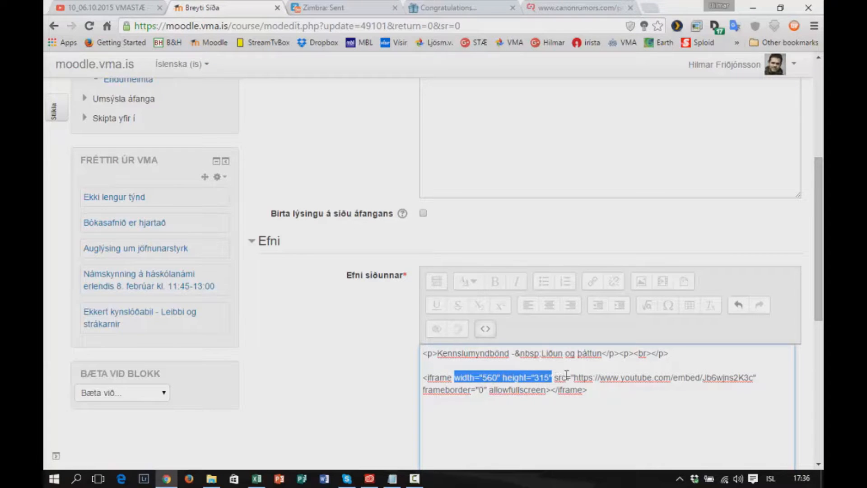
click(491, 375)
double_click(490, 375)
triple_click(491, 375)
double_click(490, 375)
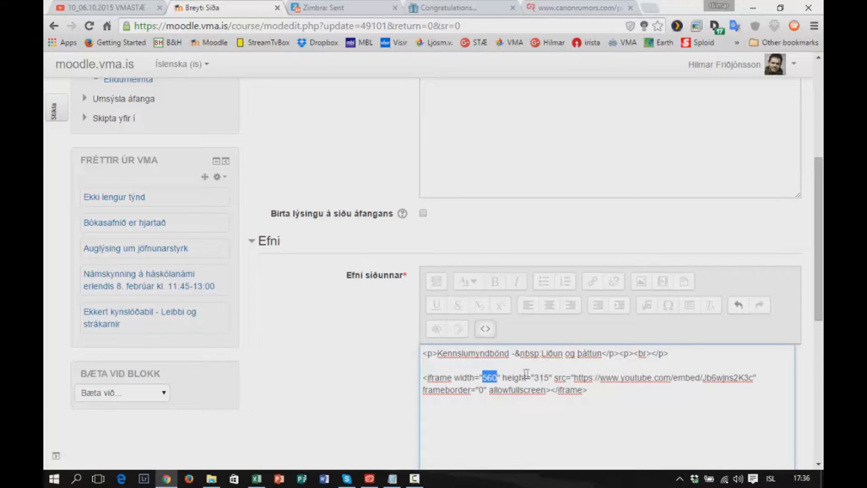
double_click(544, 376)
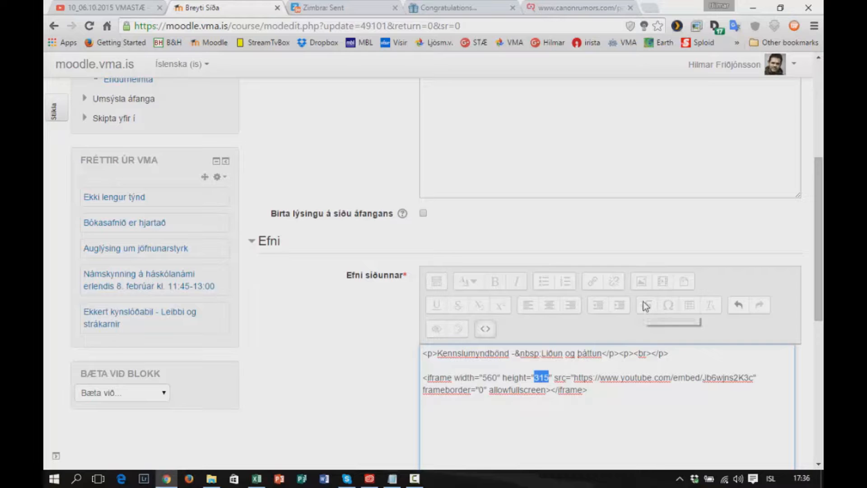
- Add a line break after the iframe code, switch the content back to visual view, and save the page, returning to the course
click(596, 391)
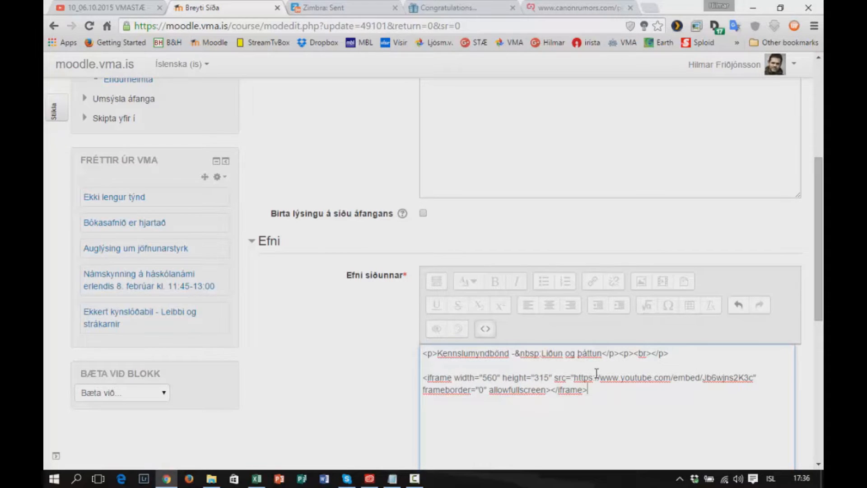
key(Return)
click(485, 332)
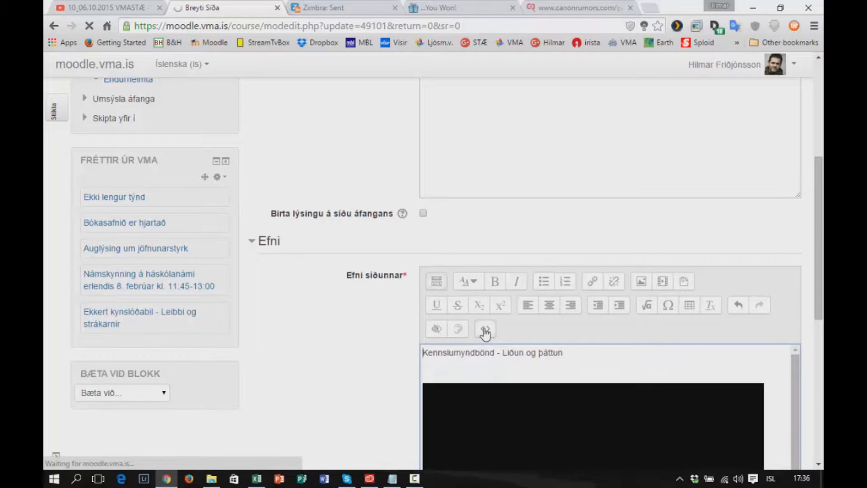
scroll(393, 360, down, 5)
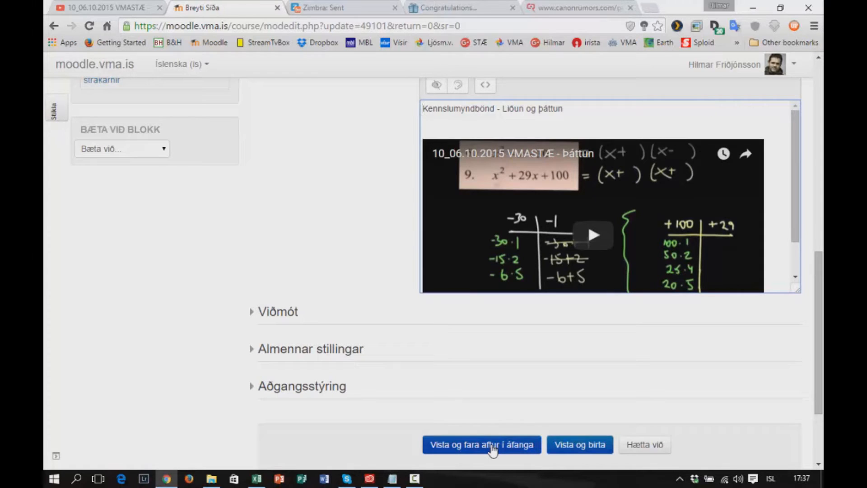
click(492, 446)
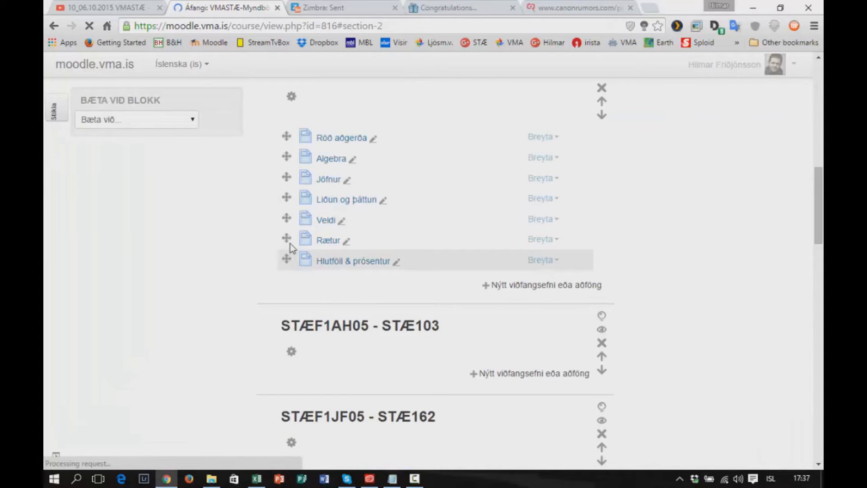
- Open the "Liðun og þáttun" page from the course and play its embedded video
scroll(292, 248, up, 5)
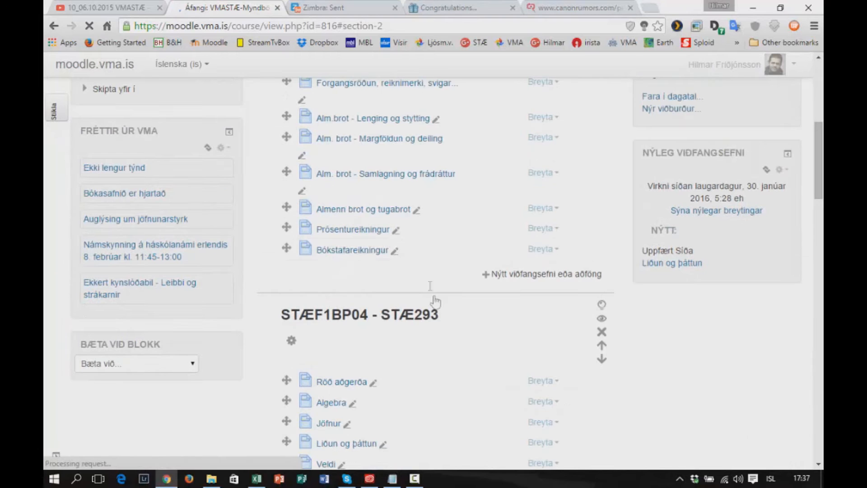
scroll(429, 334, down, 1)
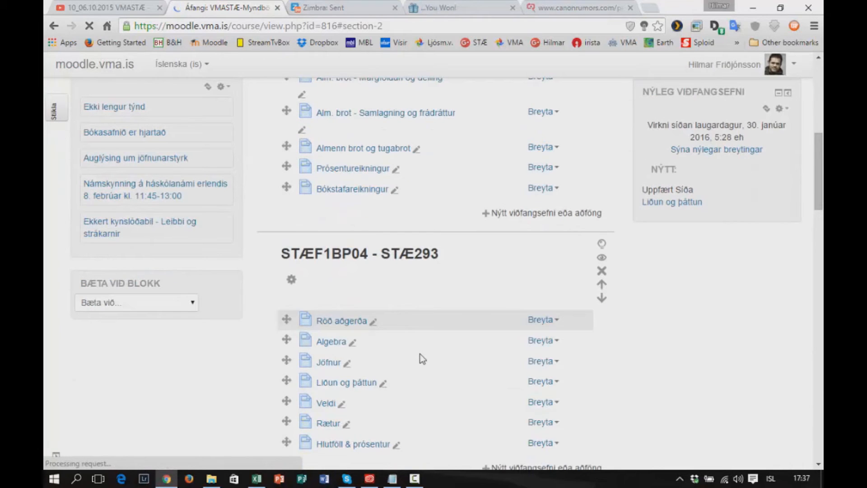
click(334, 383)
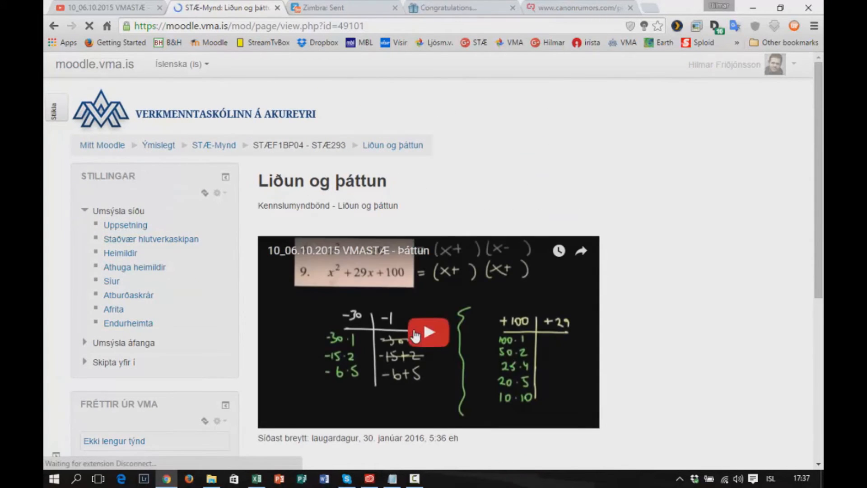
click(416, 335)
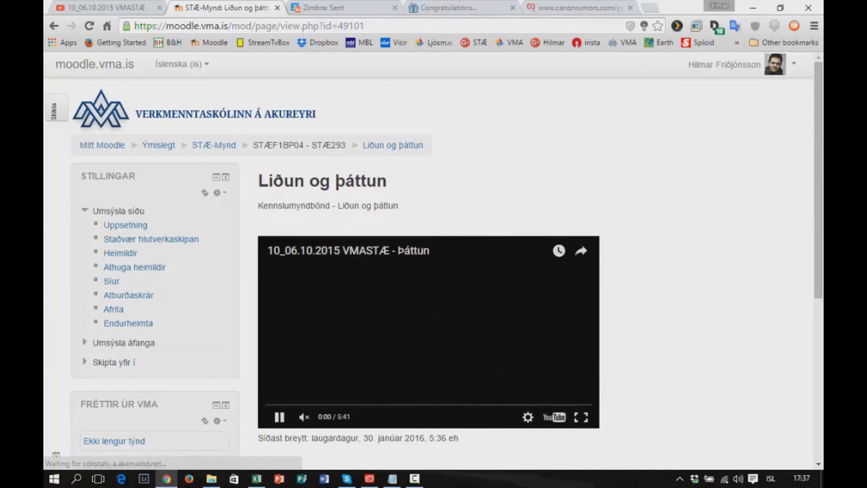